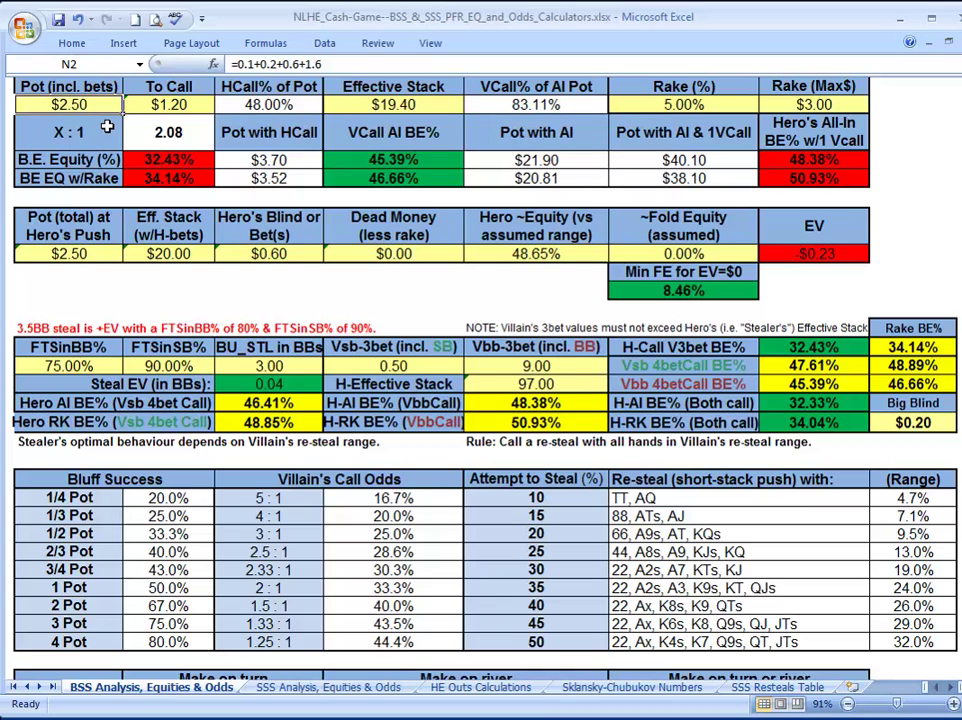
Examine the pot and to-call formulas, the effective stack and the break-even equity with rake row in the odds calculator
{"action": "double_click", "coordinate": [289, 64]}
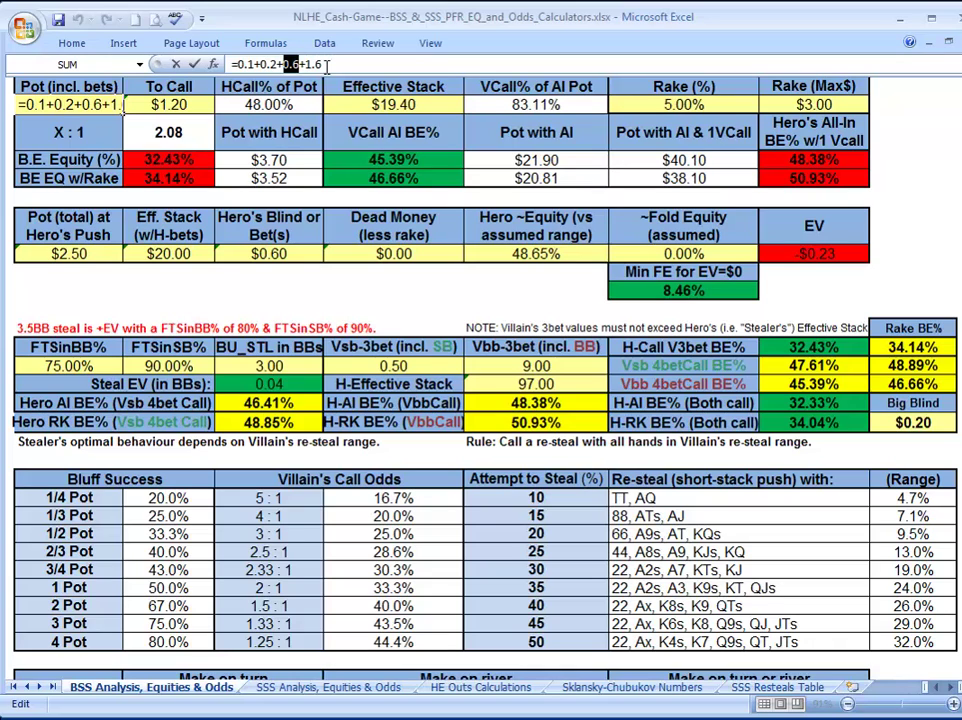
{"action": "double_click", "coordinate": [313, 63]}
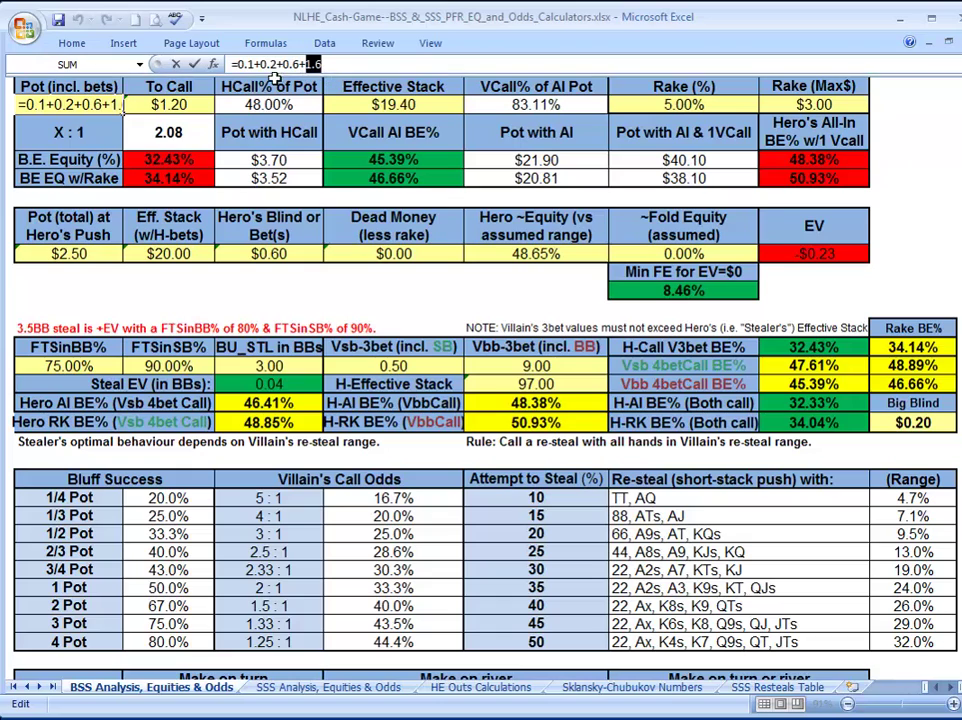
{"action": "left_click", "coordinate": [311, 64]}
{"action": "key", "text": "Tab"}
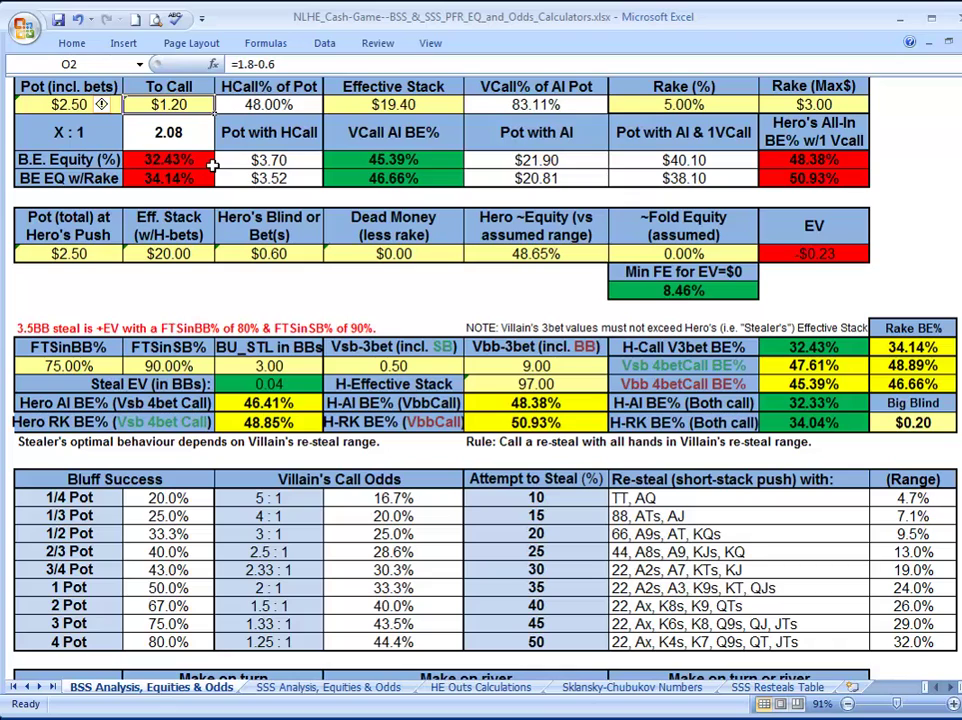
{"action": "left_click", "coordinate": [393, 105]}
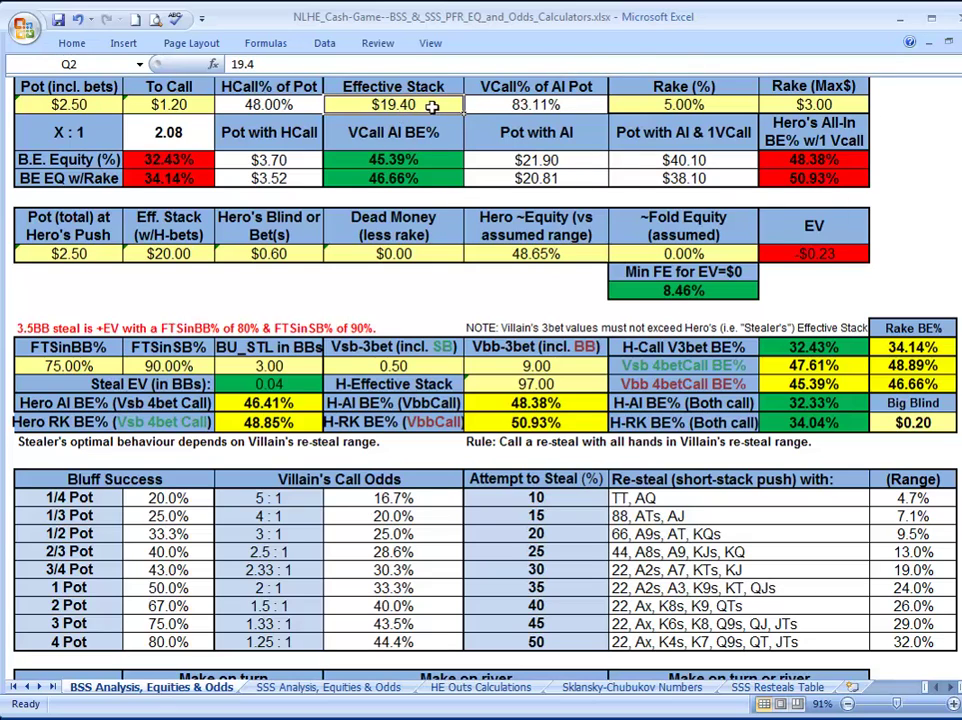
{"action": "left_click_drag", "start_coordinate": [67, 178], "coordinate": [760, 178]}
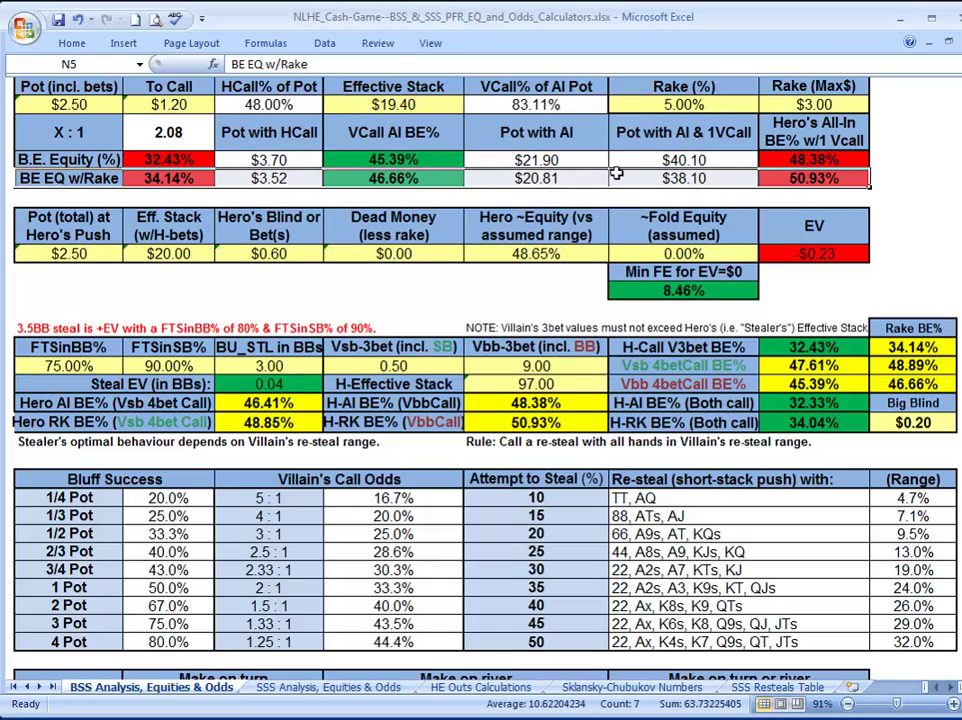
{"action": "left_click", "coordinate": [430, 100]}
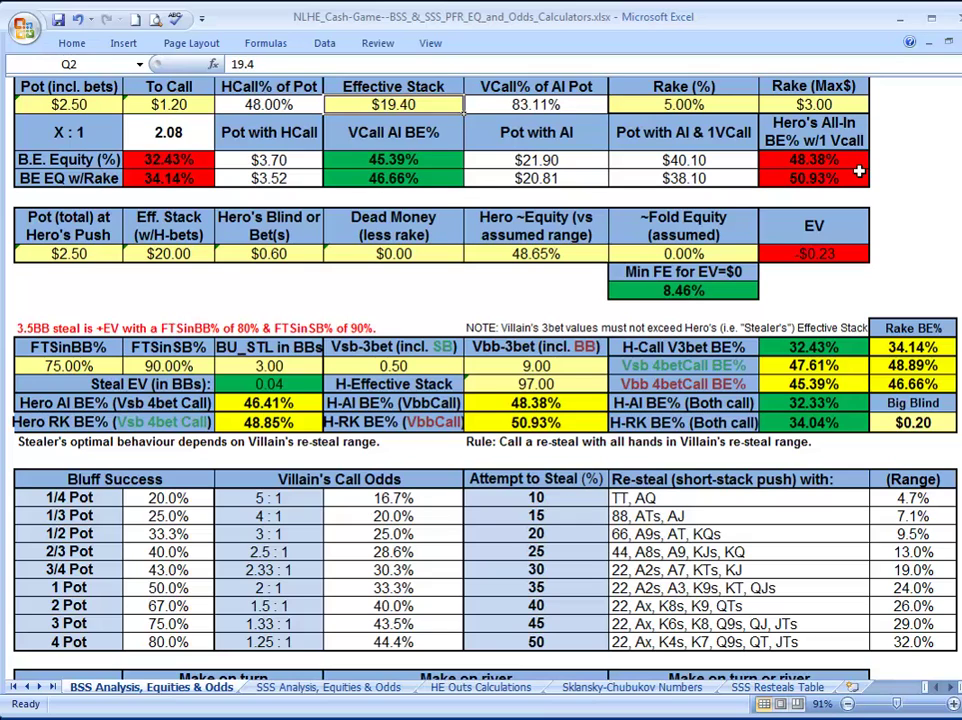
{"action": "key", "text": "Left"}
{"action": "key", "text": "Left"}
{"action": "key", "text": "Left"}
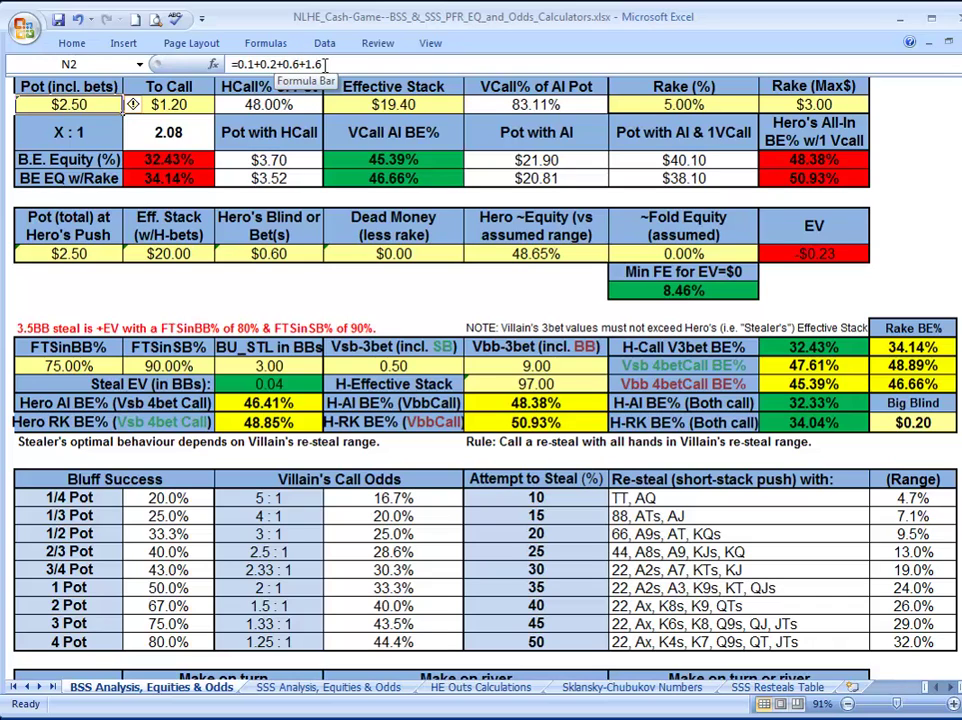
{"action": "left_click", "coordinate": [165, 105]}
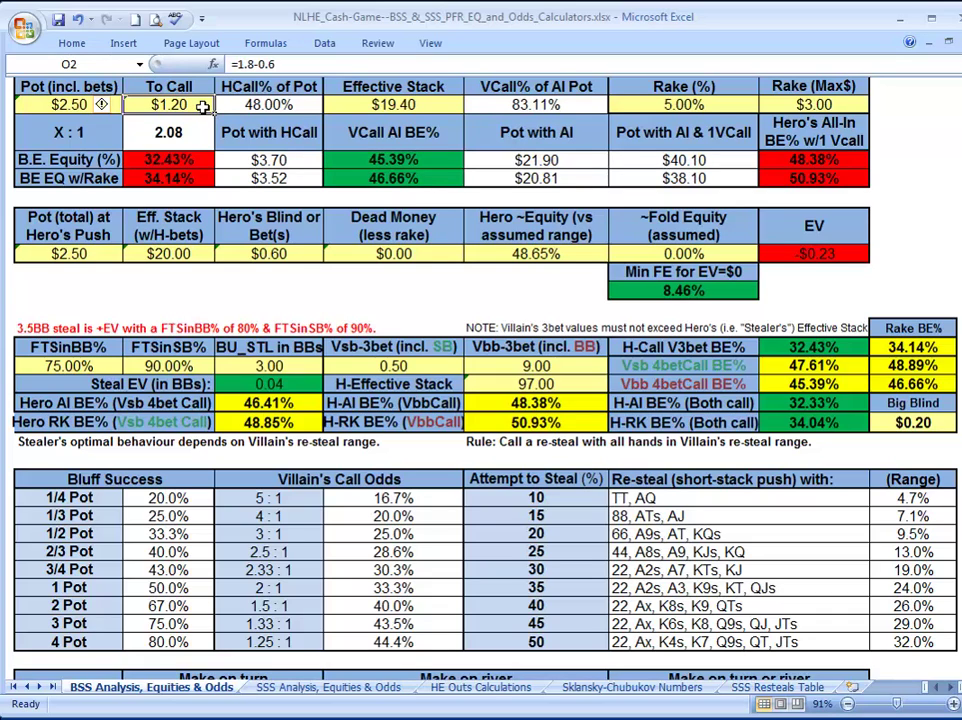
Examine the preflop equities of 88 and AKo against the villain's raising ranges up to the 5.1% range
{"action": "scroll", "coordinate": [132, 172], "scroll_direction": "left", "scroll_amount": 5}
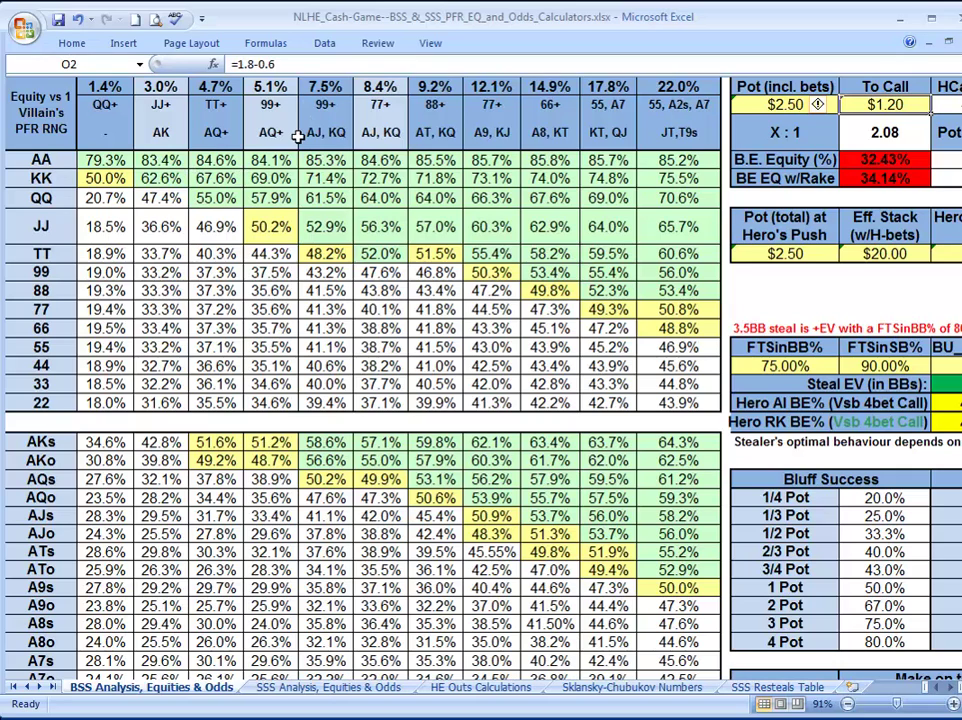
{"action": "left_click_drag", "start_coordinate": [288, 290], "coordinate": [40, 290]}
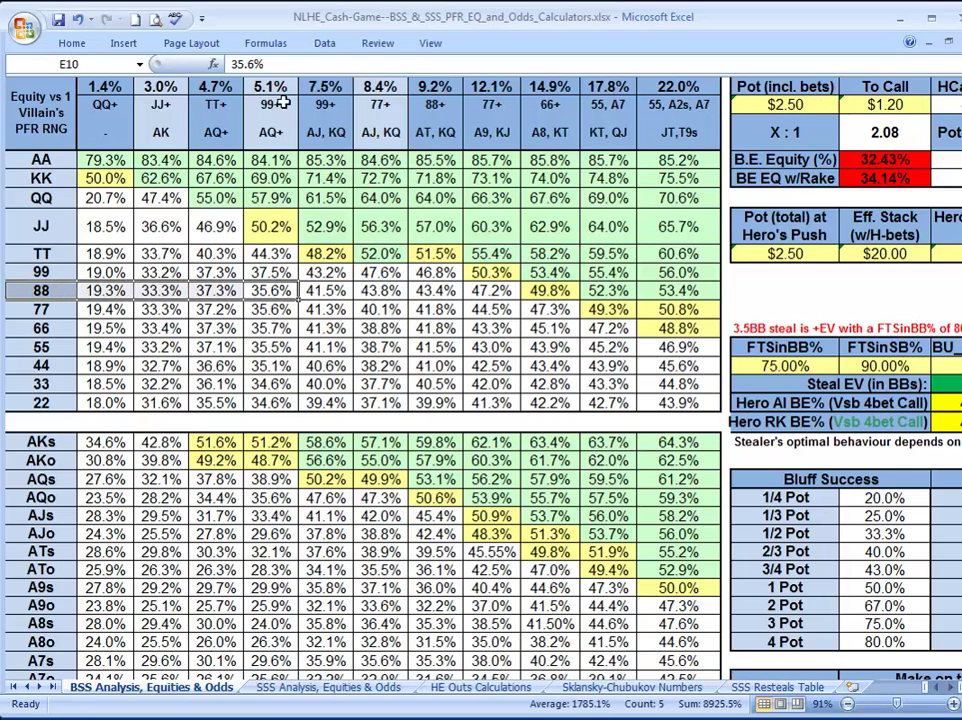
{"action": "left_click", "coordinate": [287, 291]}
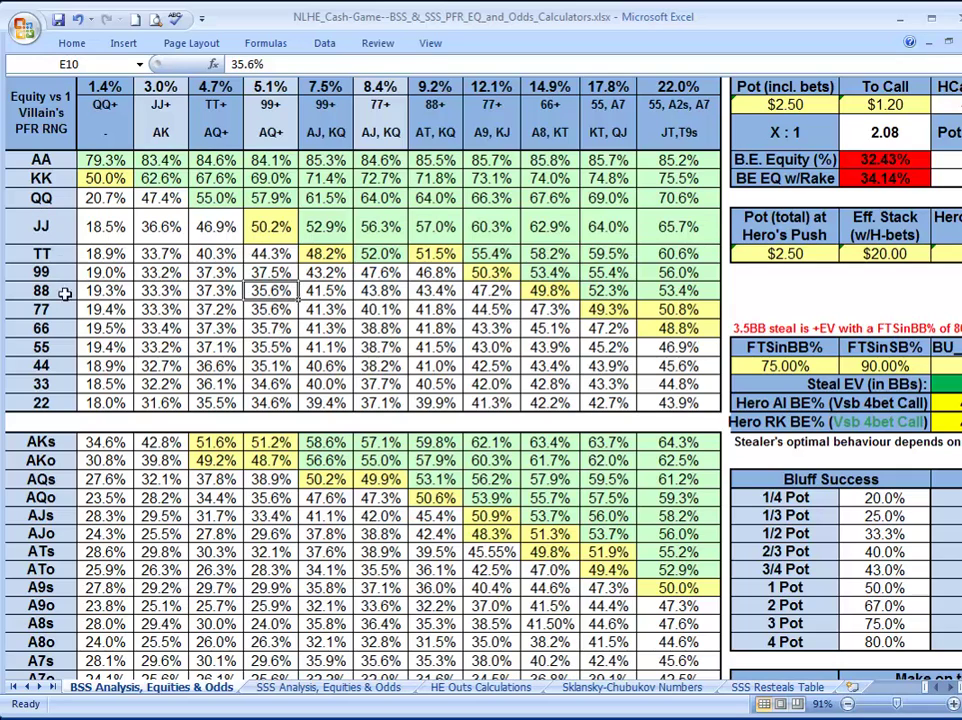
{"action": "left_click_drag", "start_coordinate": [50, 460], "coordinate": [270, 461]}
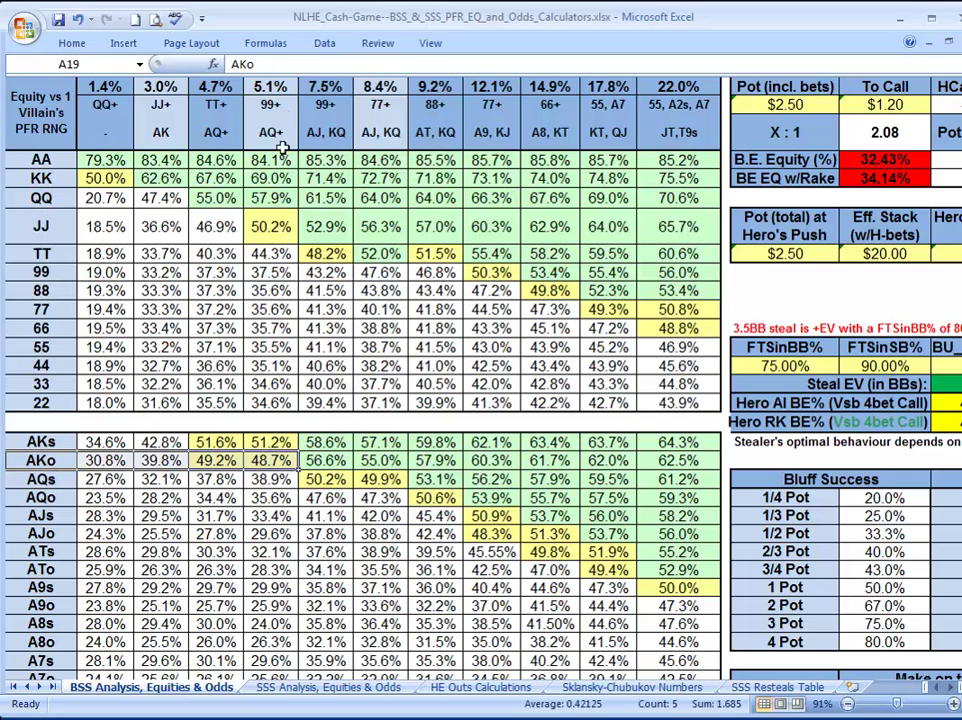
{"action": "left_click", "coordinate": [285, 466]}
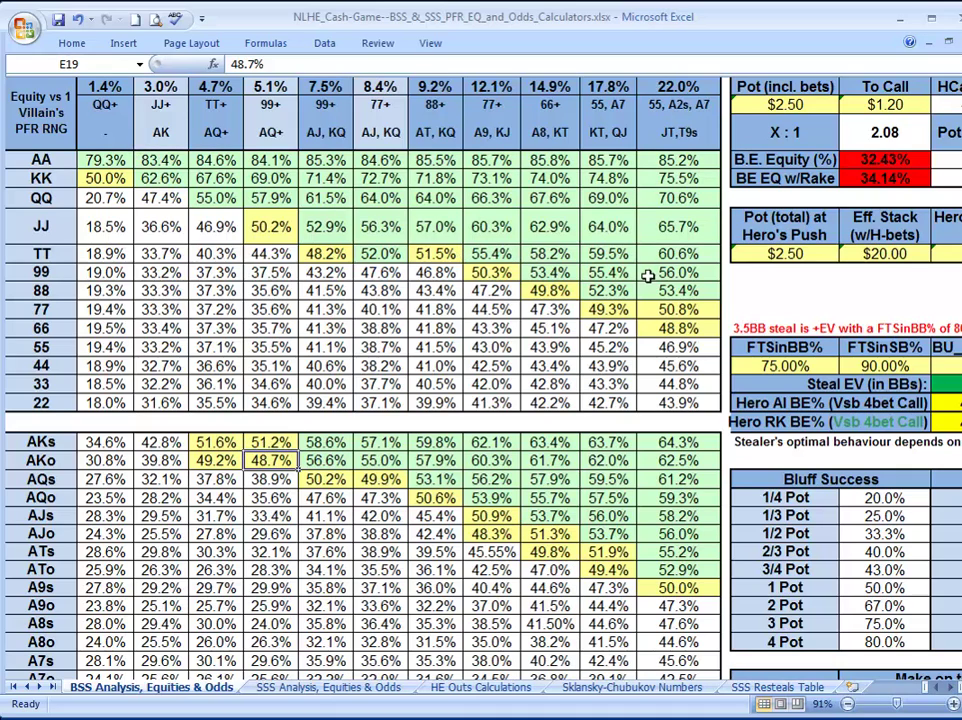
{"action": "left_click", "coordinate": [63, 290]}
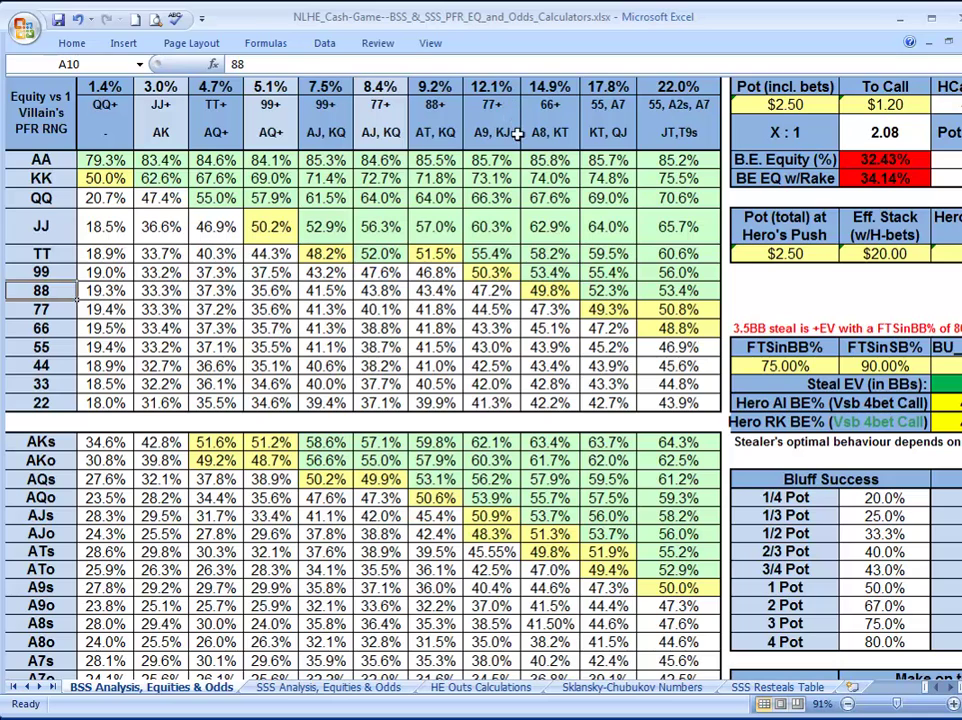
Switch to PokerStove and set Player 2's preflop range to 22+, ATs+, KQs, QJs, JTs, T9s, 98s, 87s, 76s, AJo+ and KQo
{"action": "key", "text": "alt+Tab"}
{"action": "left_click_drag", "start_coordinate": [494, 584], "coordinate": [529, 590]}
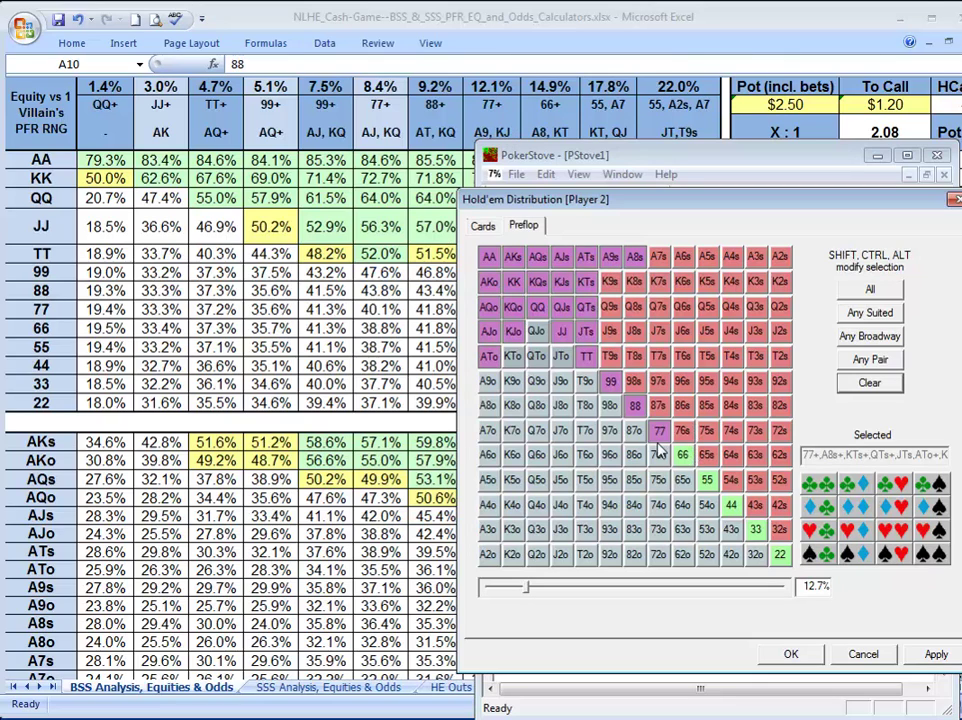
{"action": "left_click", "coordinate": [486, 352]}
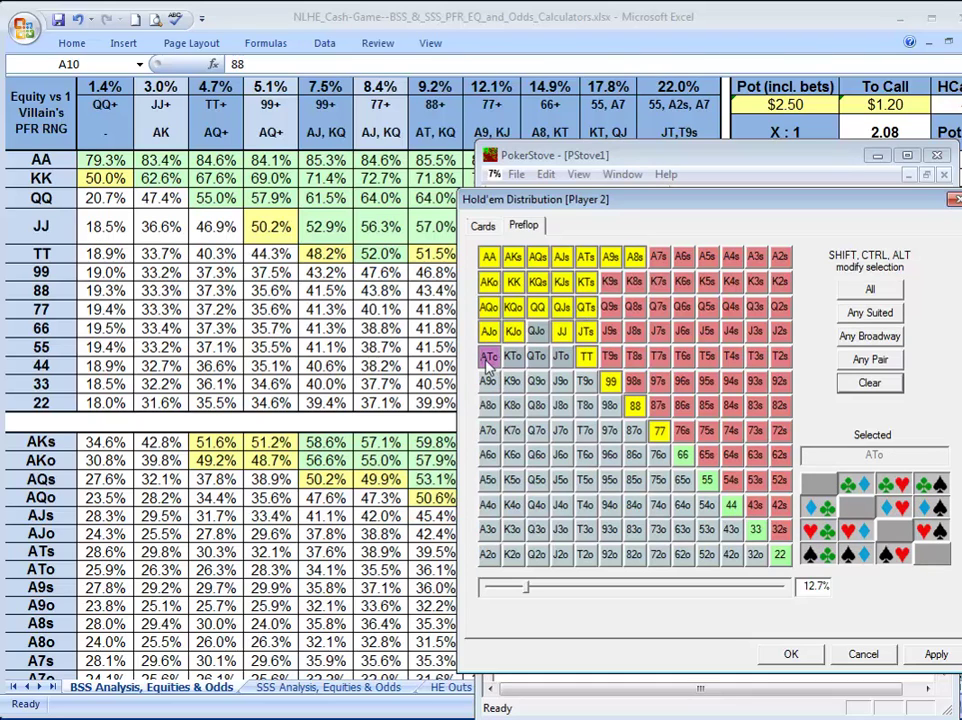
{"action": "left_click", "coordinate": [658, 257]}
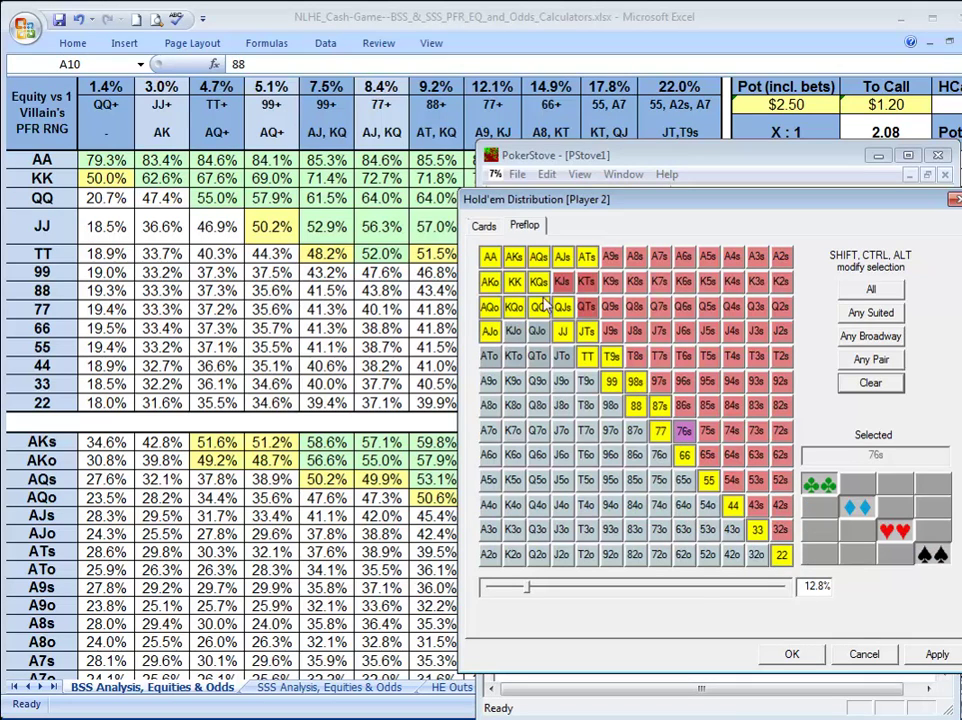
{"action": "left_click", "coordinate": [936, 656]}
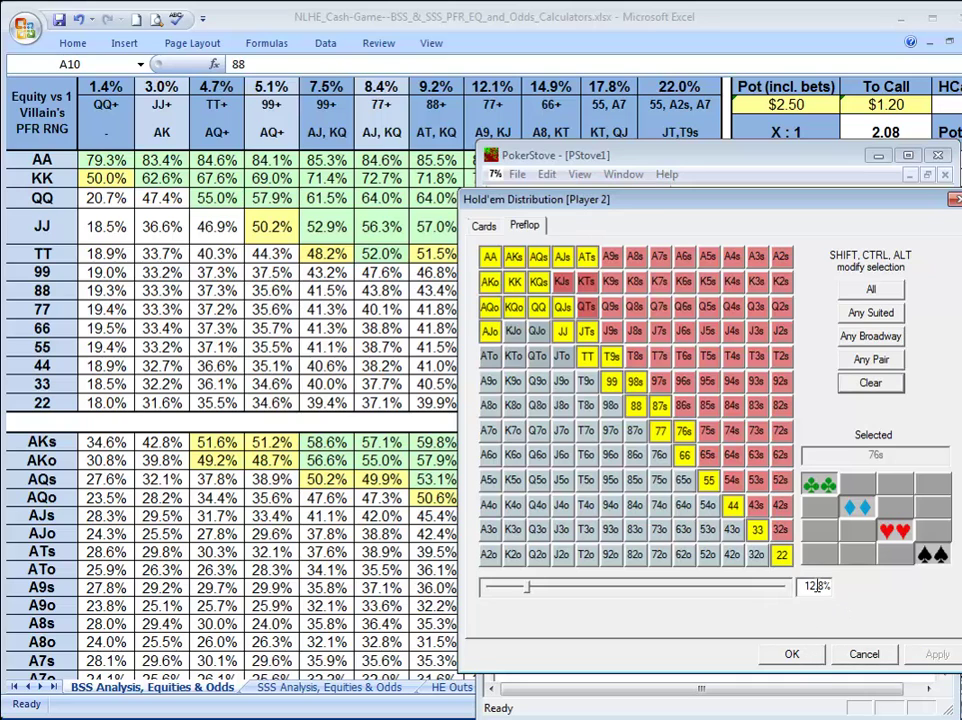
{"action": "left_click", "coordinate": [791, 654]}
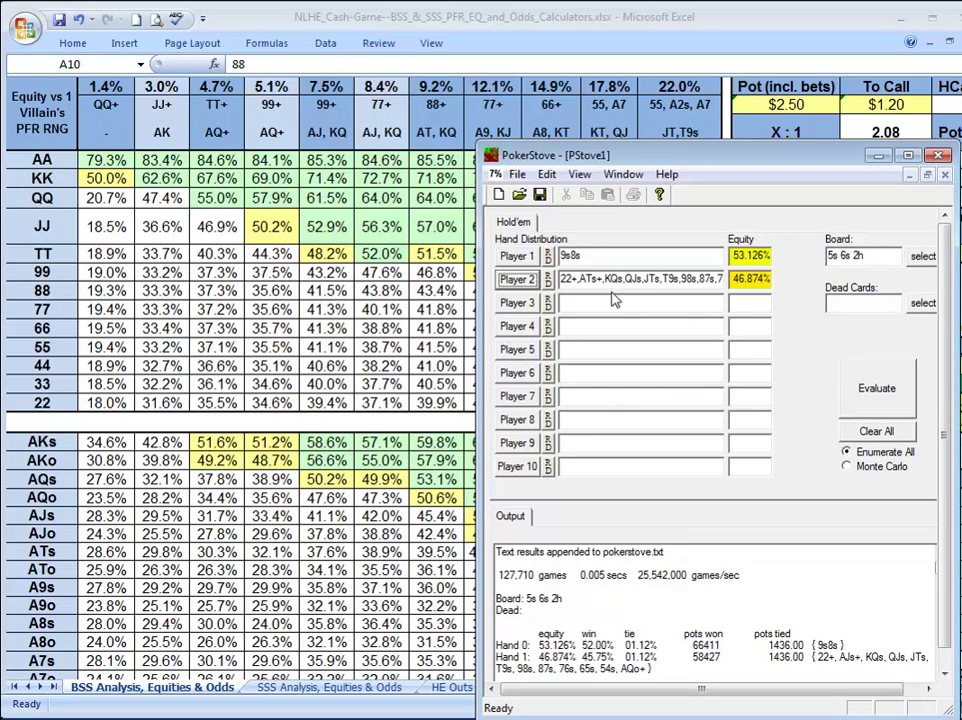
Set Player 1's hand to TT, clear the board cards and evaluate the equities
{"action": "double_click", "coordinate": [597, 256]}
{"action": "type", "text": "TT"}
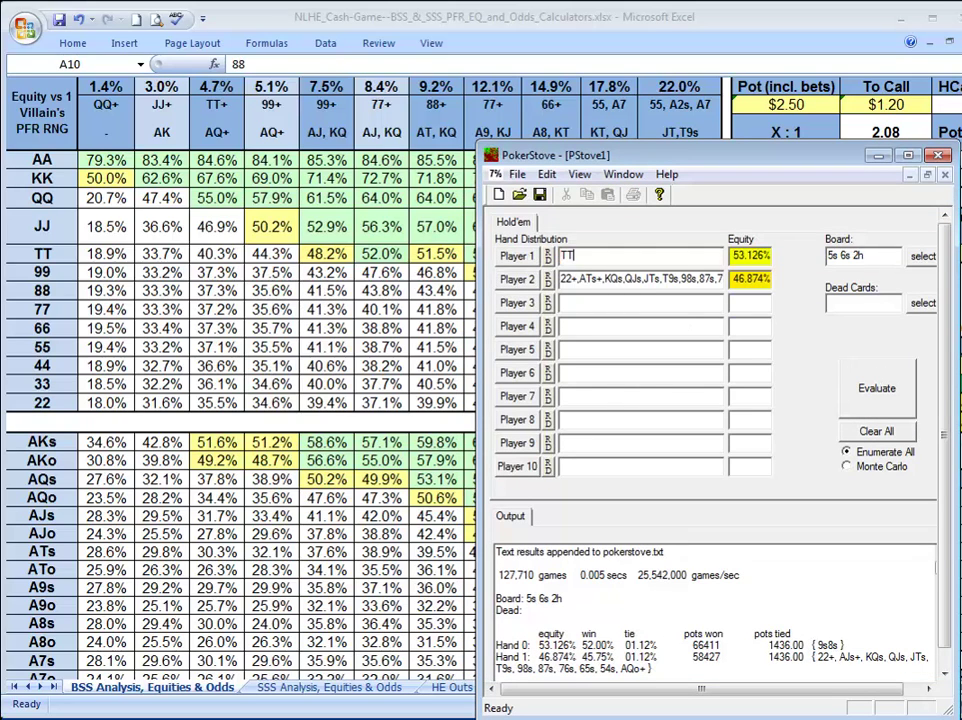
{"action": "left_click_drag", "start_coordinate": [868, 257], "coordinate": [828, 256]}
{"action": "key", "text": "Delete"}
{"action": "left_click", "coordinate": [876, 389]}
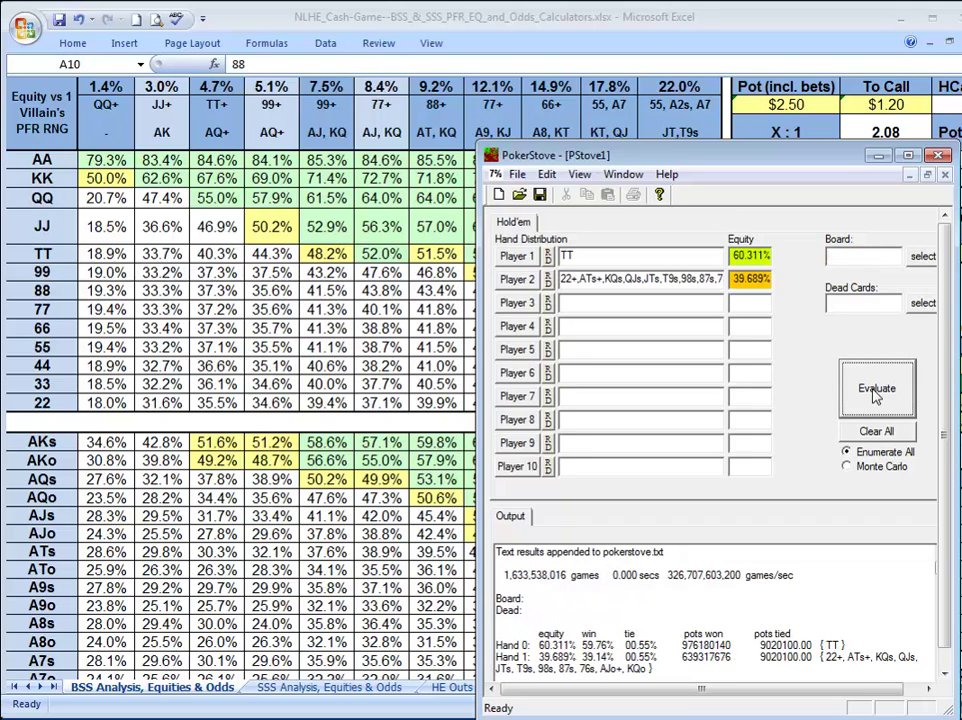
{"action": "left_click", "coordinate": [873, 392]}
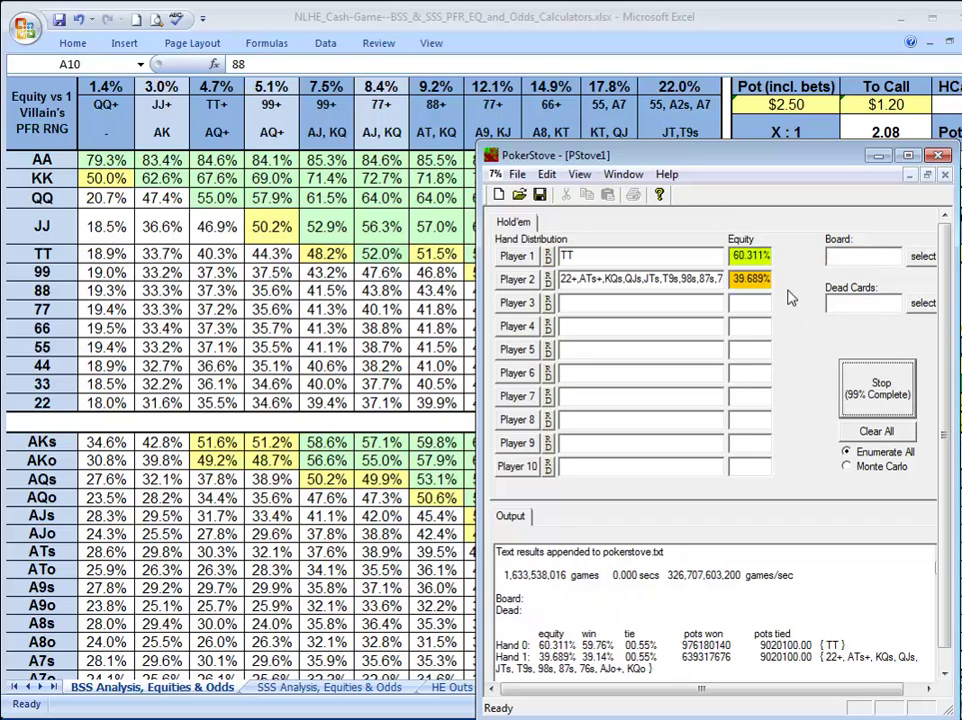
Replace Player 2's range with the top 12.7% of preflop hands and evaluate it against TT
{"action": "left_click", "coordinate": [517, 279]}
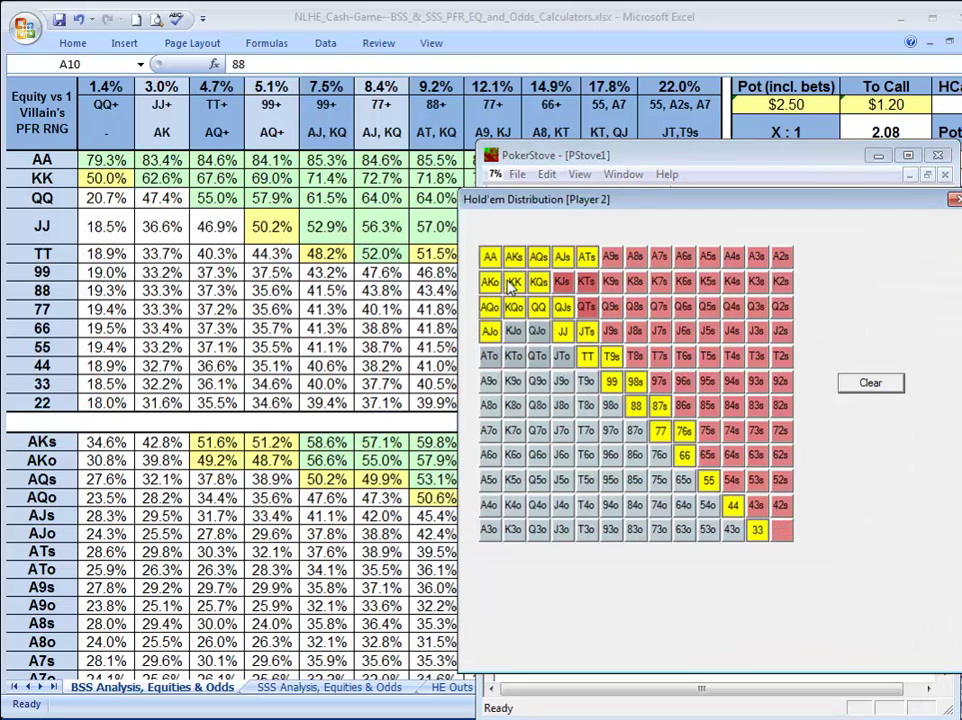
{"action": "left_click", "coordinate": [871, 384]}
{"action": "left_click_drag", "start_coordinate": [497, 591], "coordinate": [533, 590]}
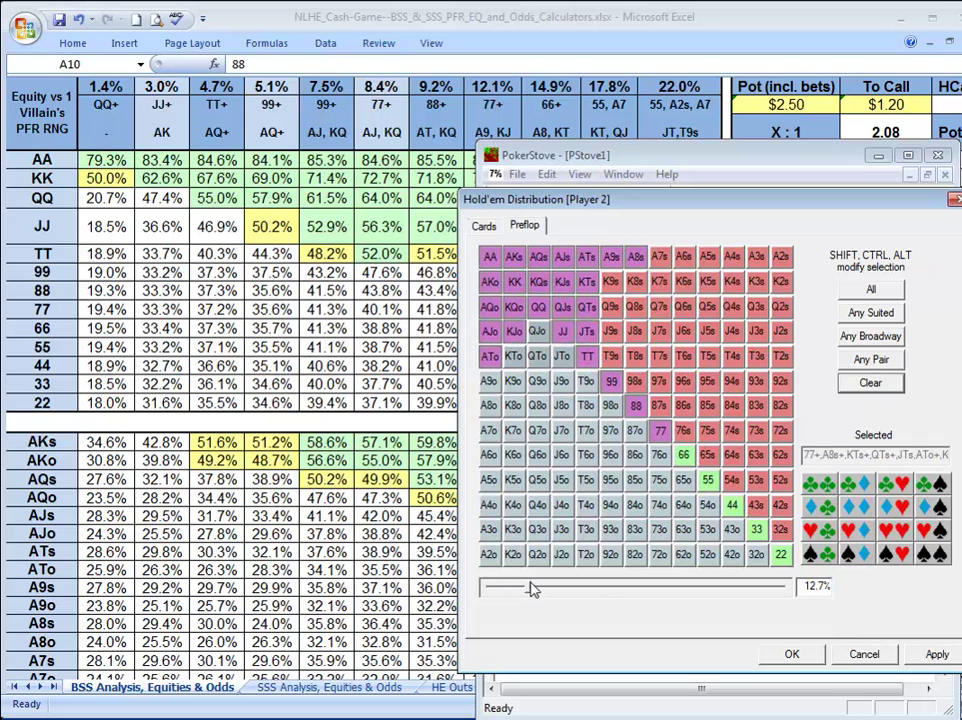
{"action": "left_click", "coordinate": [935, 654]}
{"action": "left_click", "coordinate": [792, 654]}
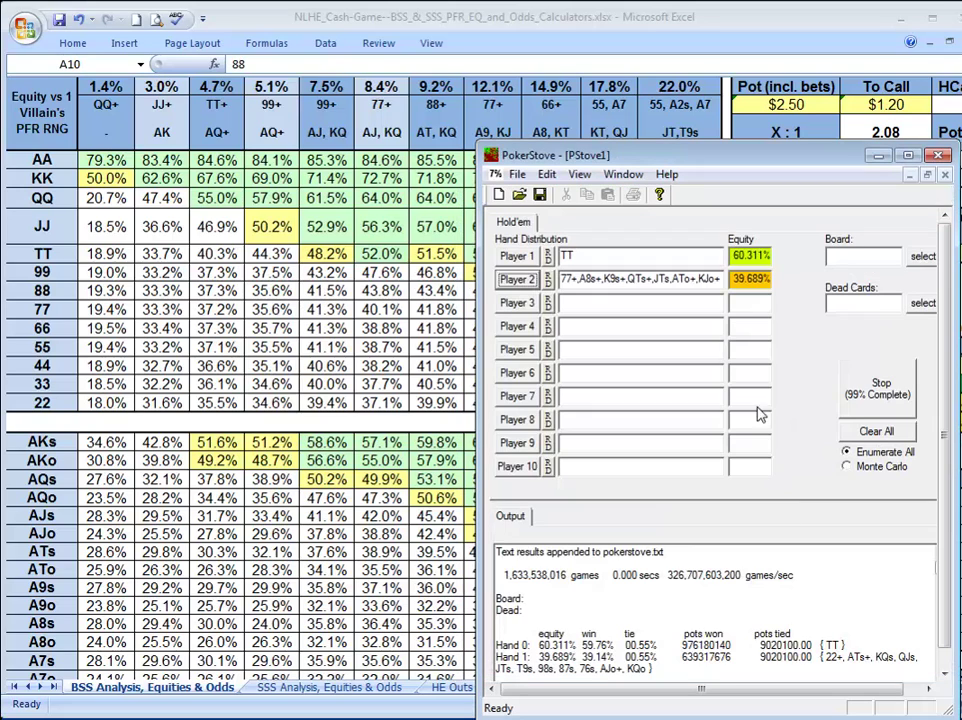
{"action": "left_click", "coordinate": [877, 392]}
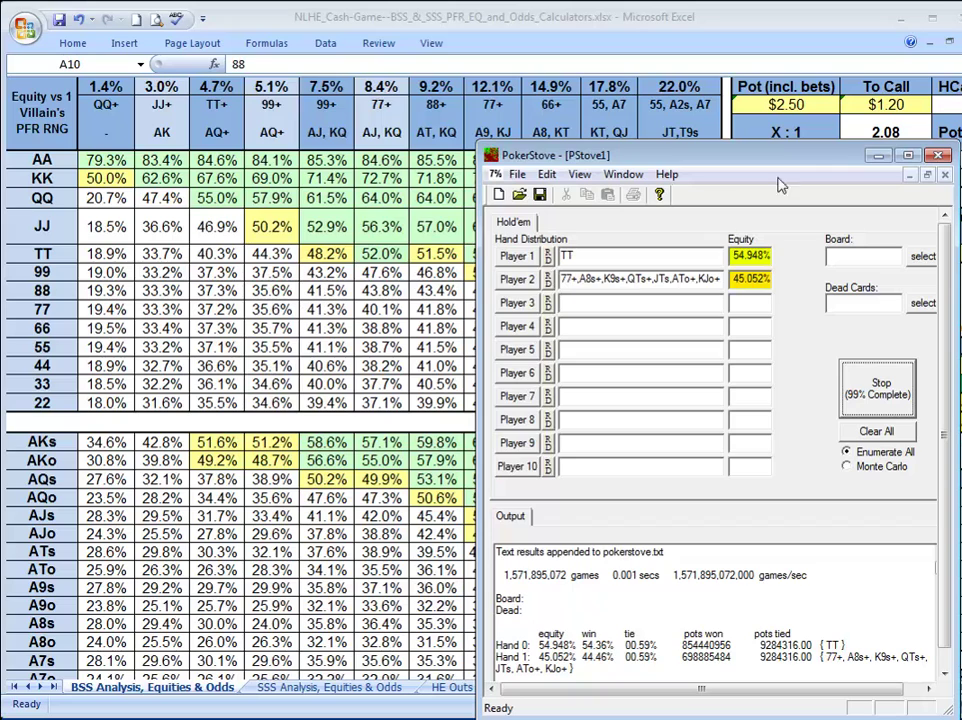
Minimize PokerStove and check the To Call formula in the Excel odds calculator
{"action": "left_click", "coordinate": [878, 155]}
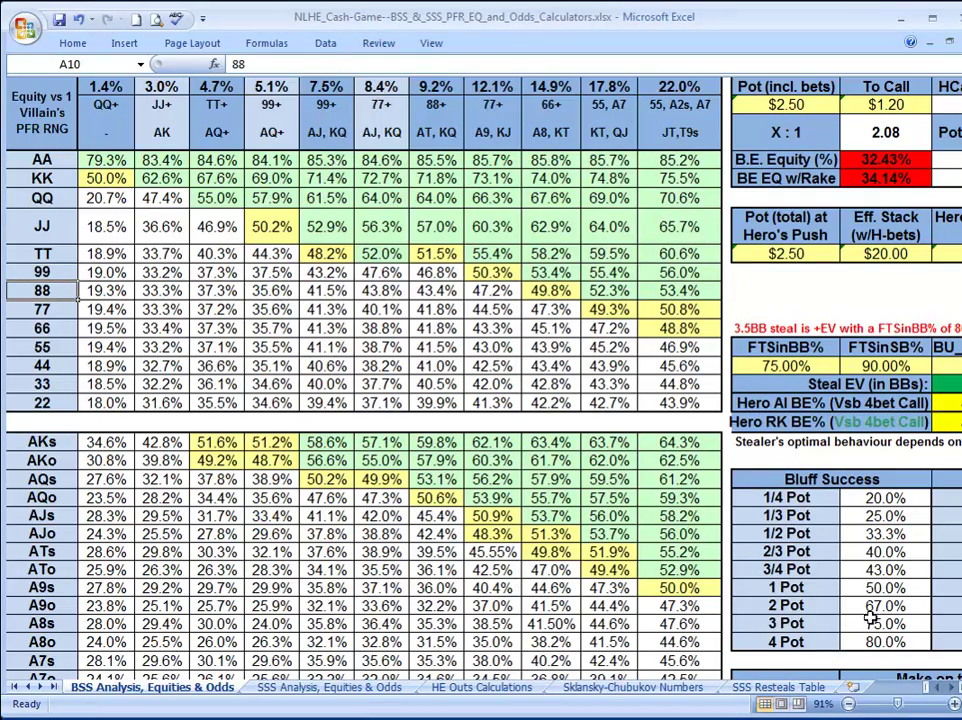
{"action": "left_click_drag", "start_coordinate": [953, 692], "coordinate": [953, 692]}
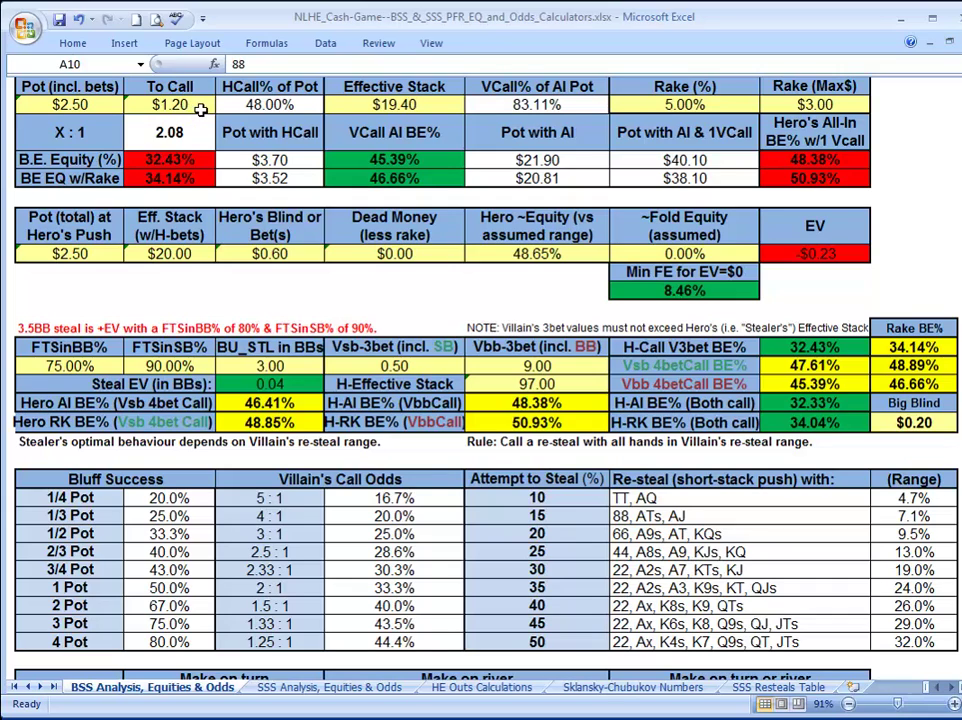
{"action": "left_click", "coordinate": [136, 104]}
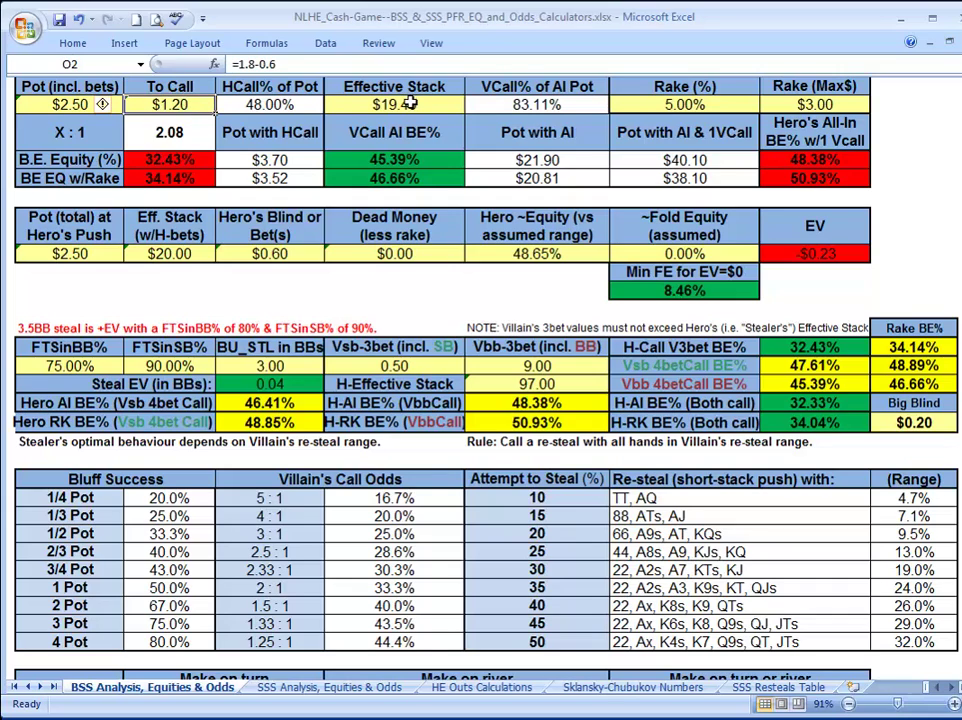